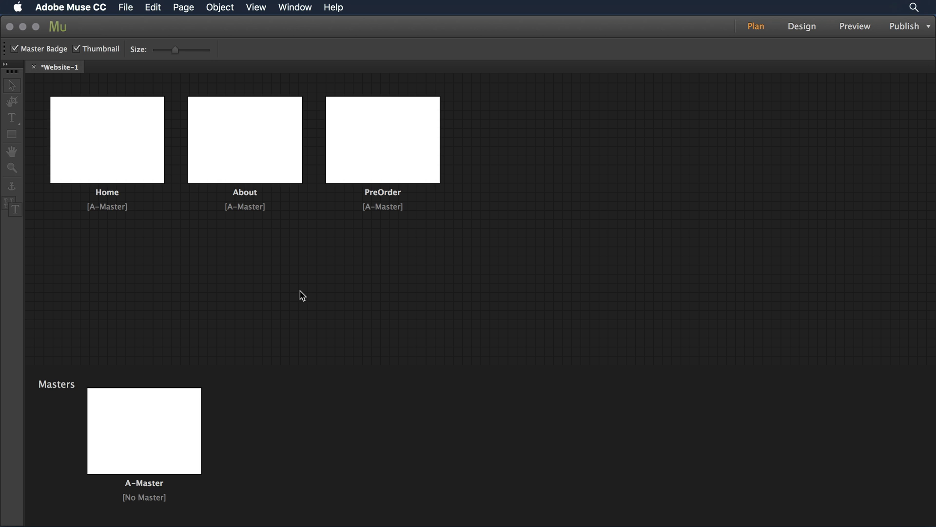
Switch from the Muse Website-1 site plan to Photoshop with Cmd+Tab.
{"action": "key", "text": "super+Tab"}
{"action": "key", "text": "super+Tab"}
{"action": "key", "text": "super+Tab"}
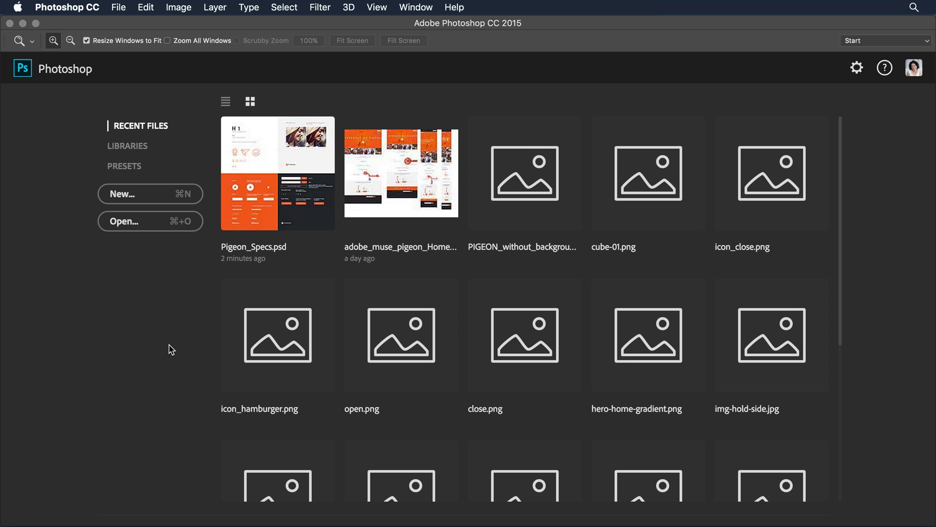
Open Pigeon_Specs.psd from Photoshop's start screen, keeping Colors and Smart Objects for the new library.
{"action": "left_click", "coordinate": [291, 210]}
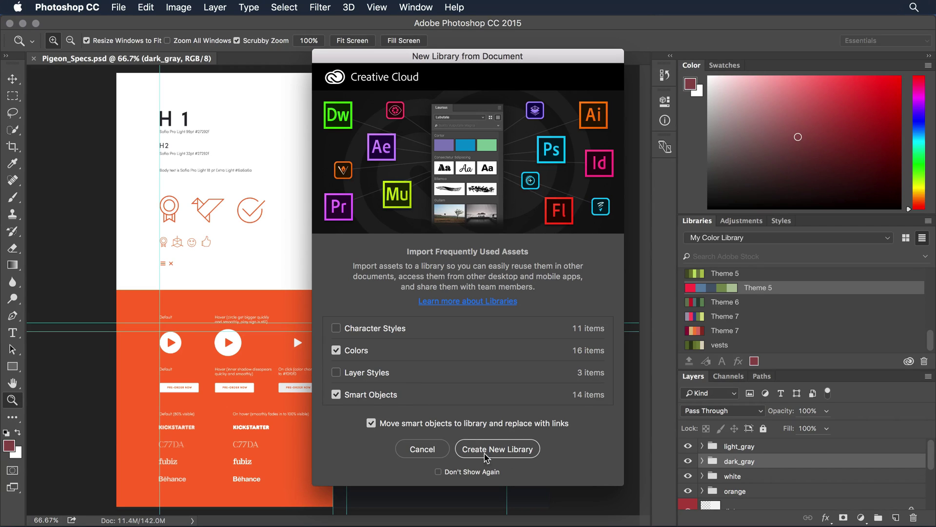
Create the Pigeon_Specs library and browse its assets, such as 3-1, Behance, C77DA and design.
{"action": "left_click", "coordinate": [501, 449]}
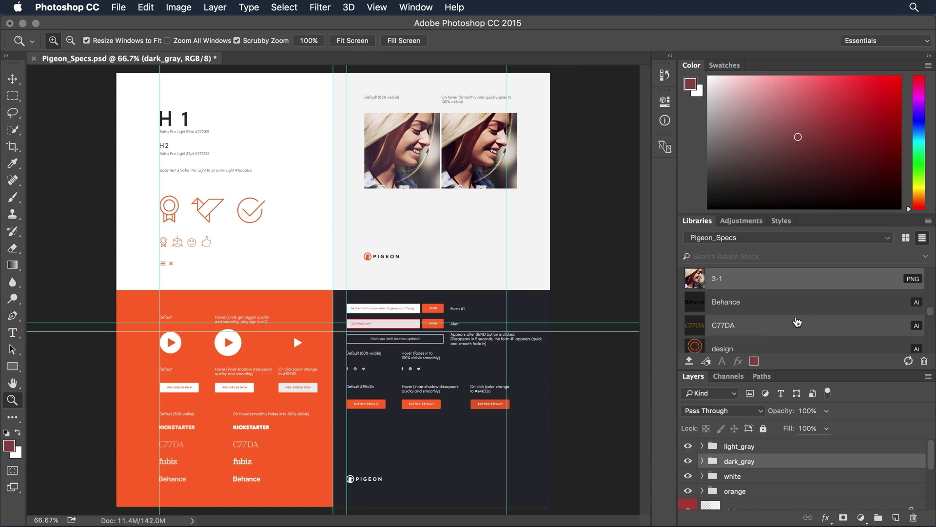
{"action": "scroll", "coordinate": [797, 321], "scroll_direction": "up", "scroll_amount": 5}
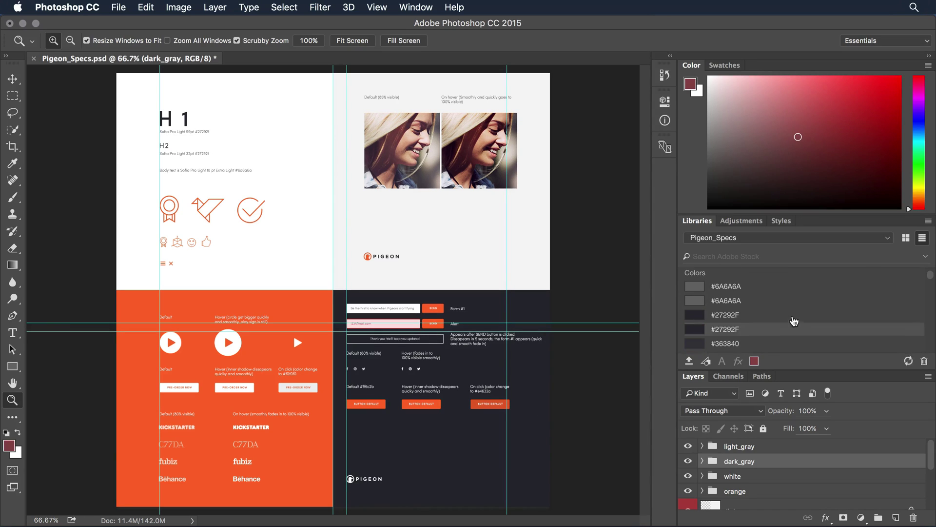
{"action": "scroll", "coordinate": [794, 321], "scroll_direction": "down", "scroll_amount": 5}
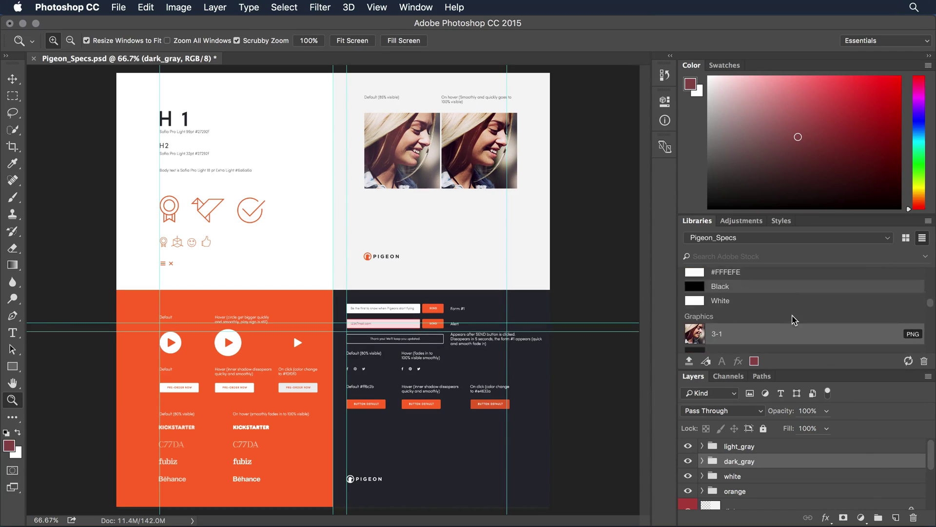
{"action": "scroll", "coordinate": [795, 320], "scroll_direction": "down", "scroll_amount": 5}
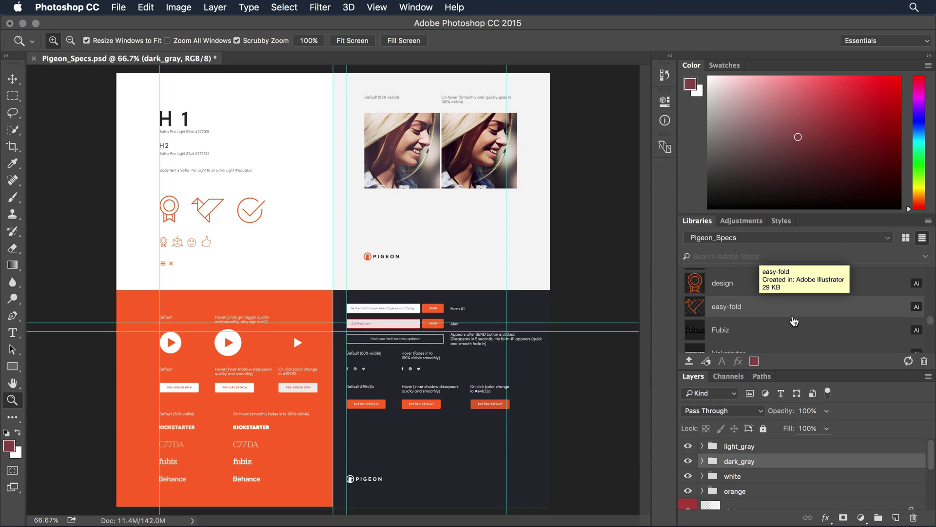
{"action": "scroll", "coordinate": [795, 310], "scroll_direction": "down", "scroll_amount": 2}
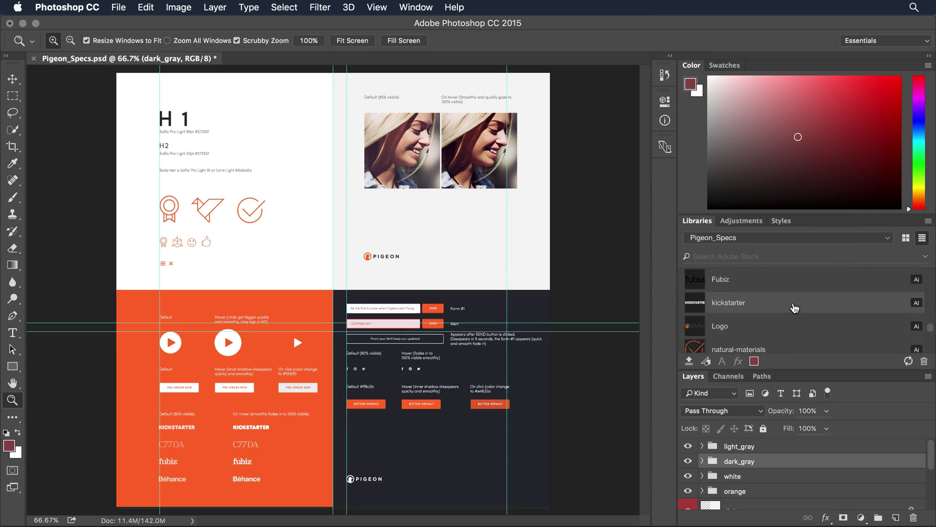
{"action": "scroll", "coordinate": [795, 307], "scroll_direction": "down", "scroll_amount": 1}
{"action": "scroll", "coordinate": [795, 307], "scroll_direction": "up", "scroll_amount": 1}
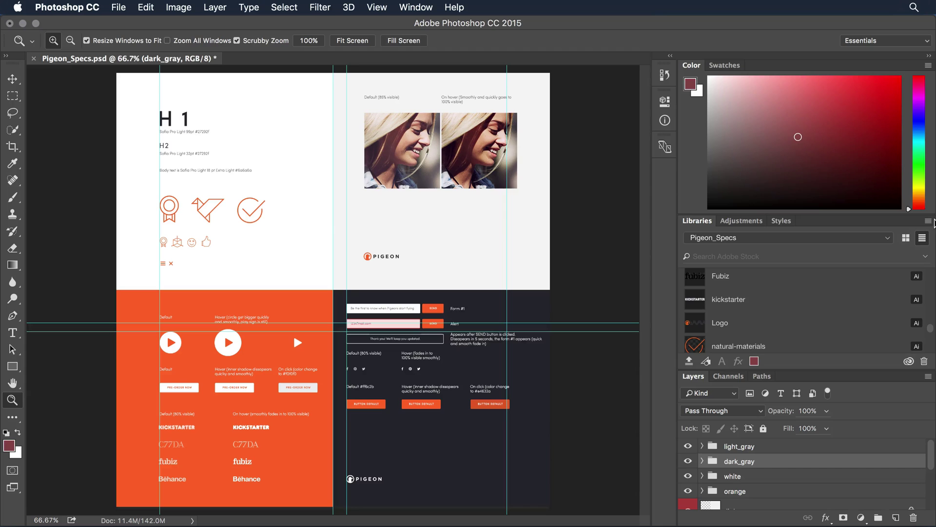
Open and dismiss the library's flyout menu, then select the Move tool.
{"action": "left_click", "coordinate": [928, 221]}
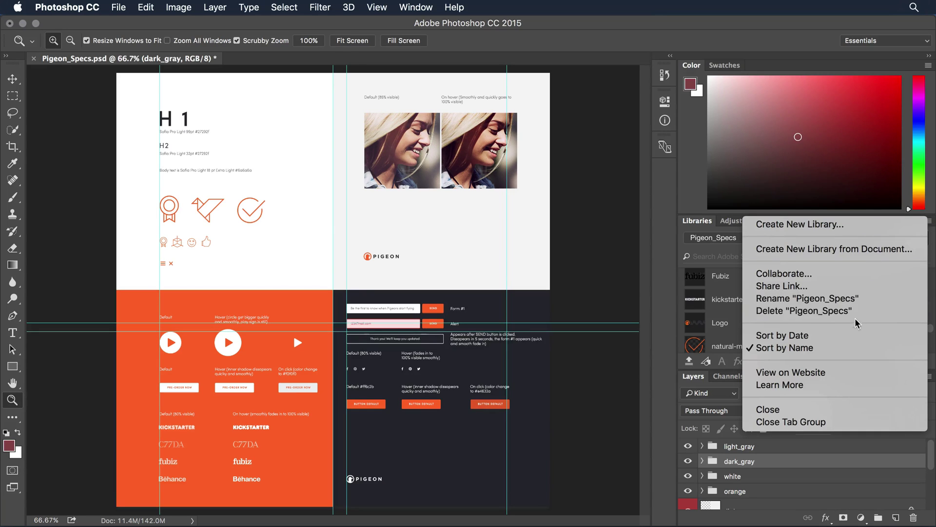
{"action": "left_click", "coordinate": [668, 254]}
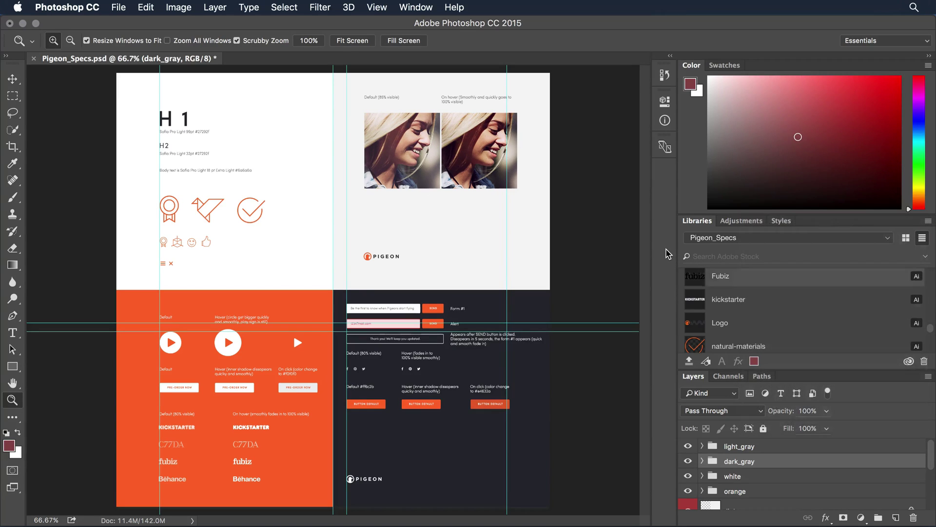
{"action": "key", "text": "v"}
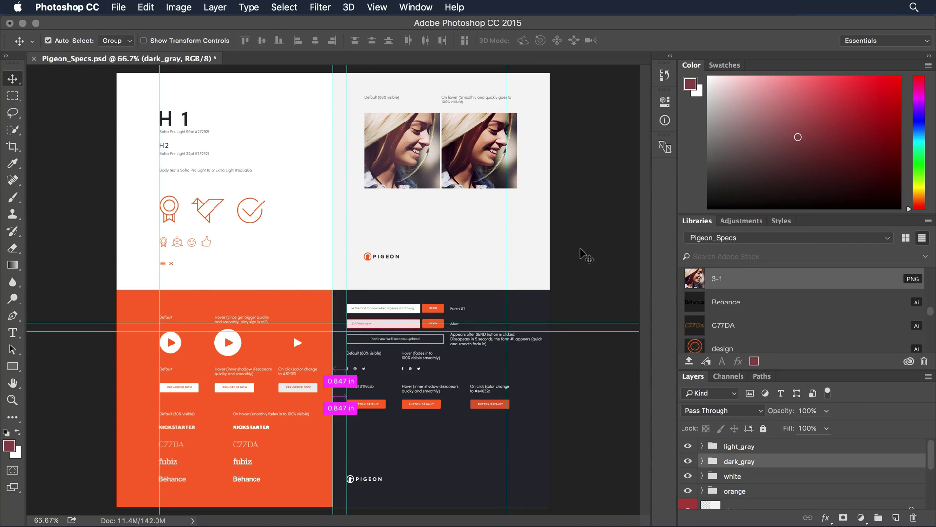
Back in Muse, choose the Pigeon_Specs library in the CC Libraries panel.
{"action": "key", "text": "super+Tab"}
{"action": "key", "text": "super+Tab"}
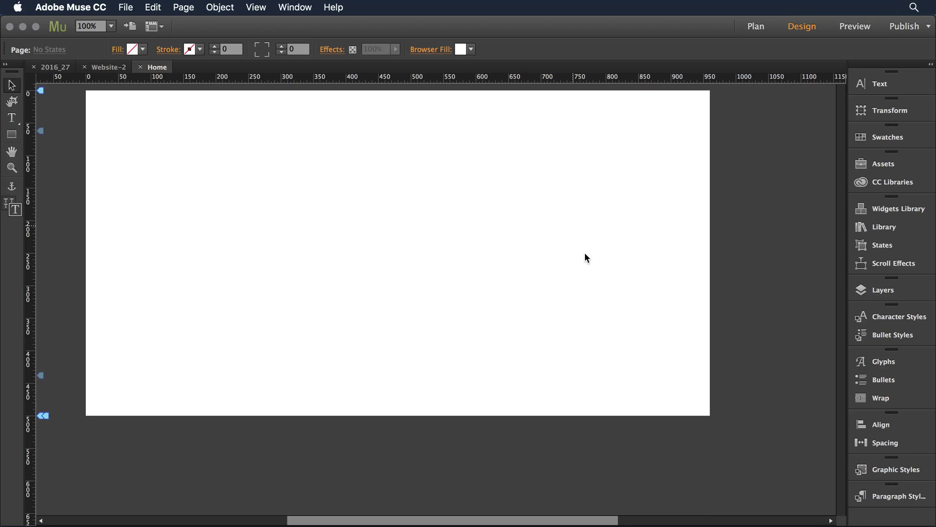
{"action": "left_click", "coordinate": [911, 184]}
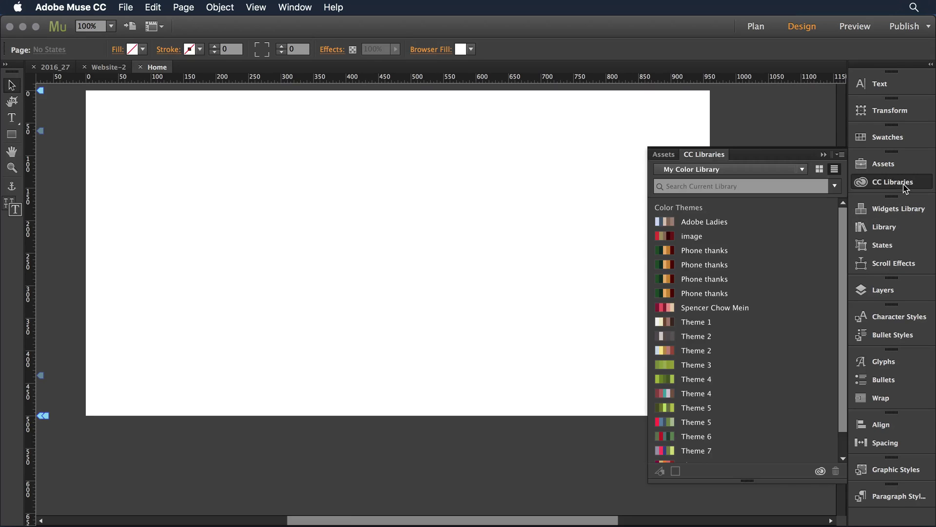
{"action": "left_click", "coordinate": [745, 174]}
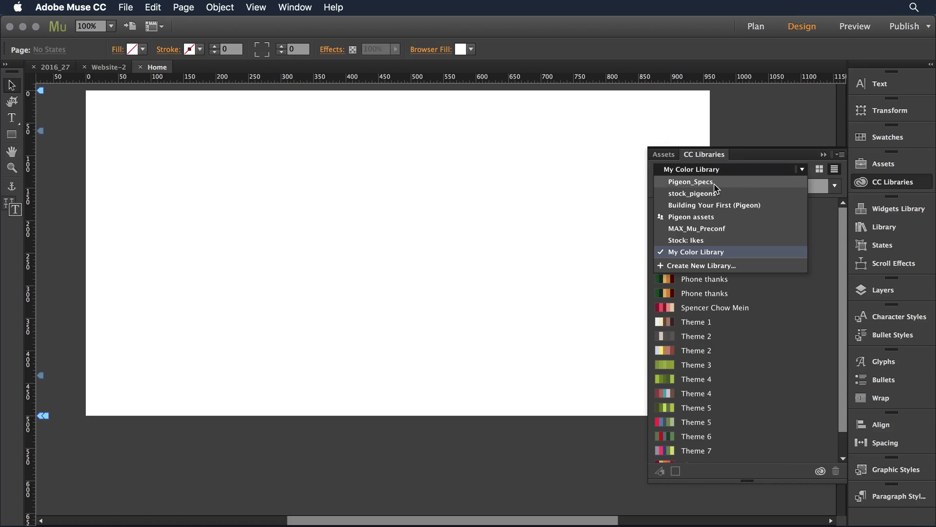
{"action": "left_click", "coordinate": [725, 184]}
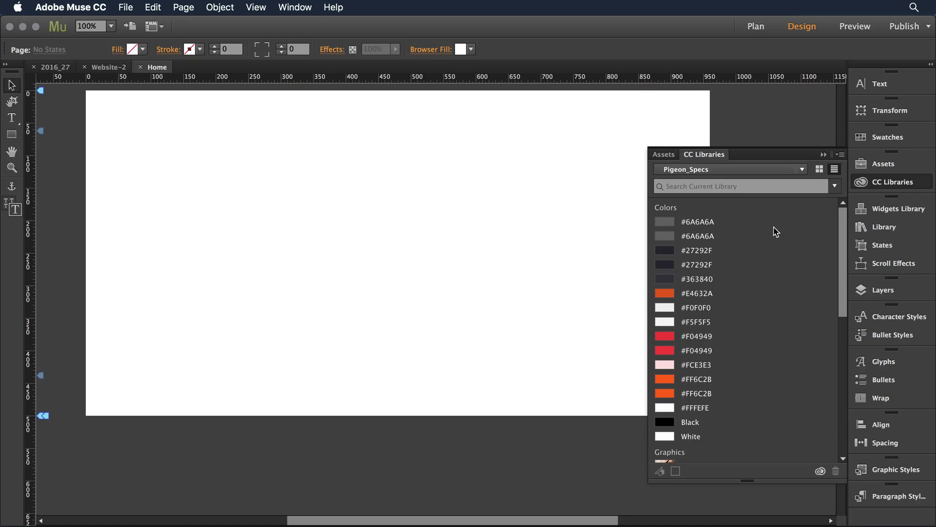
Try #6A6A6A as the page background, revert to White, and draw a rectangle below the centre.
{"action": "left_click", "coordinate": [702, 237]}
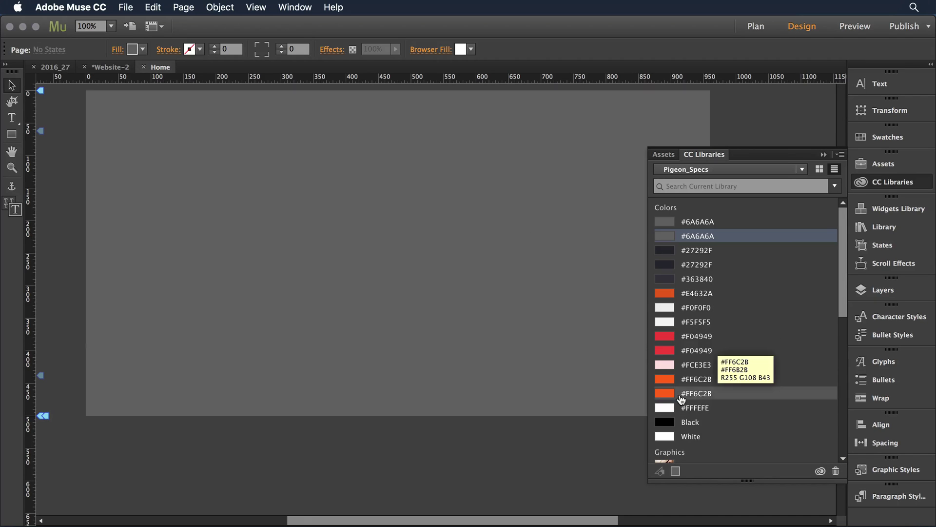
{"action": "left_click", "coordinate": [667, 438]}
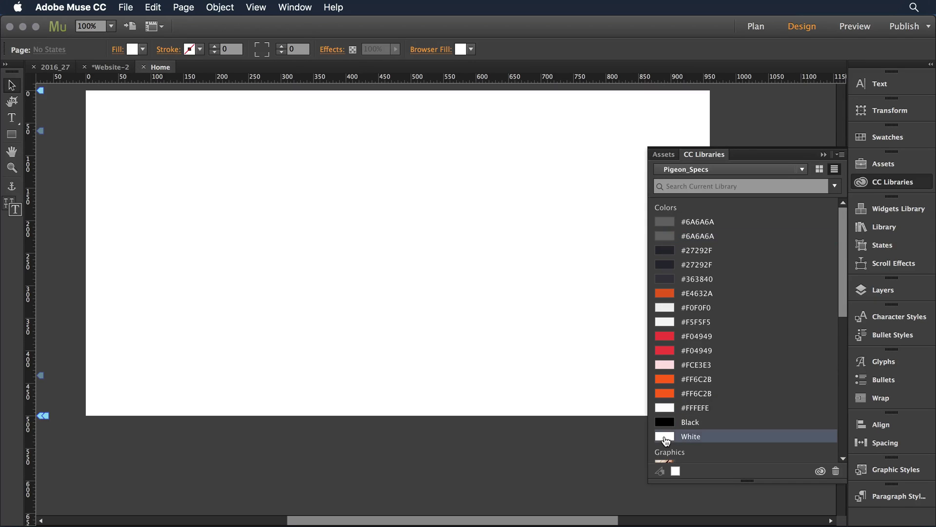
{"action": "left_click", "coordinate": [12, 133]}
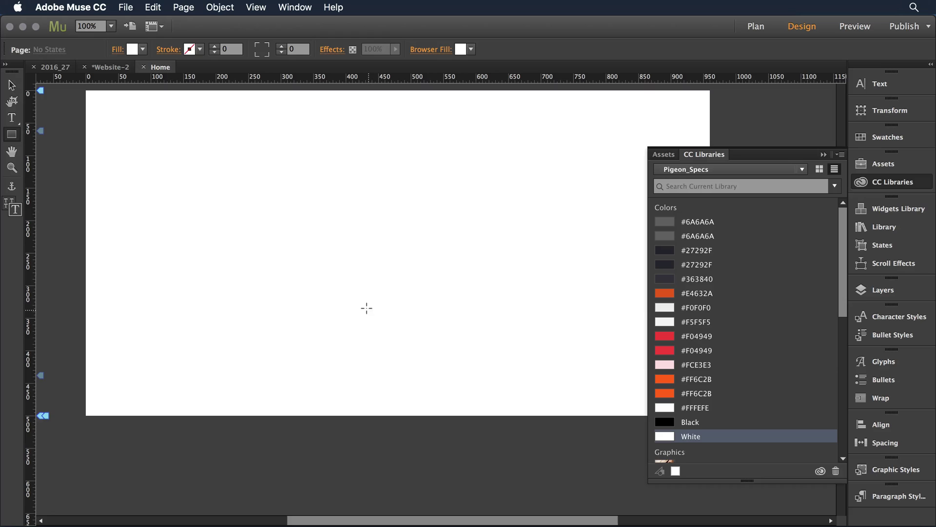
{"action": "left_click_drag", "start_coordinate": [368, 309], "coordinate": [454, 392]}
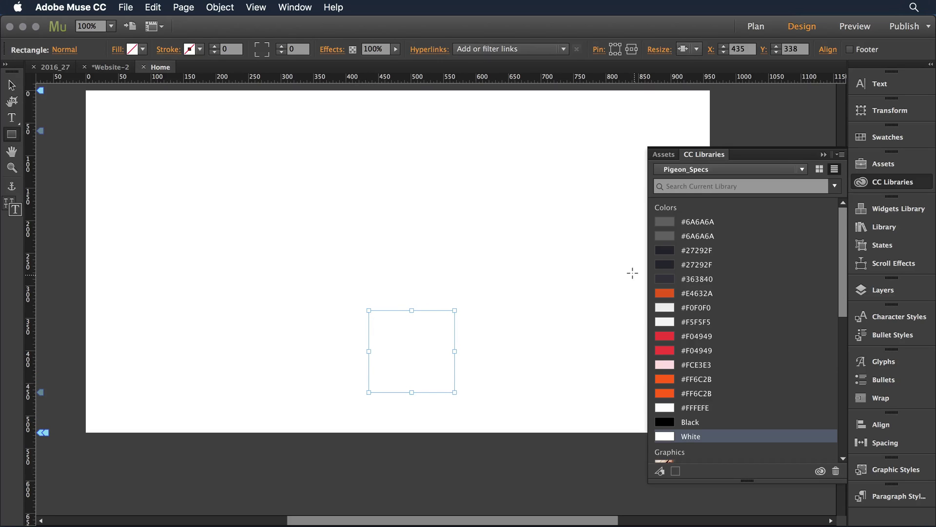
Fill the rectangle with #6A6A6A, #27292F, #F0F0F0, then #F04949, deleting each duplicate swatch.
{"action": "left_click", "coordinate": [683, 222]}
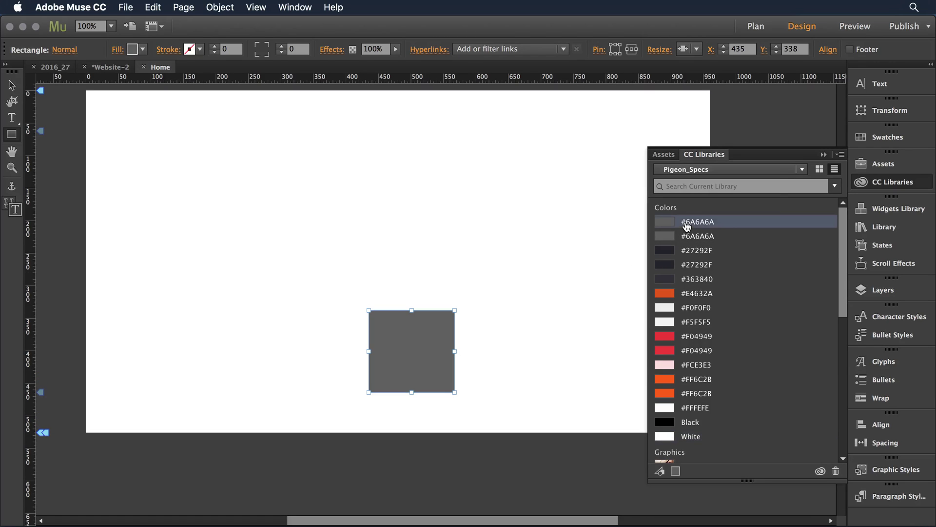
{"action": "left_click", "coordinate": [836, 470]}
{"action": "left_click", "coordinate": [701, 247]}
{"action": "left_click", "coordinate": [836, 470]}
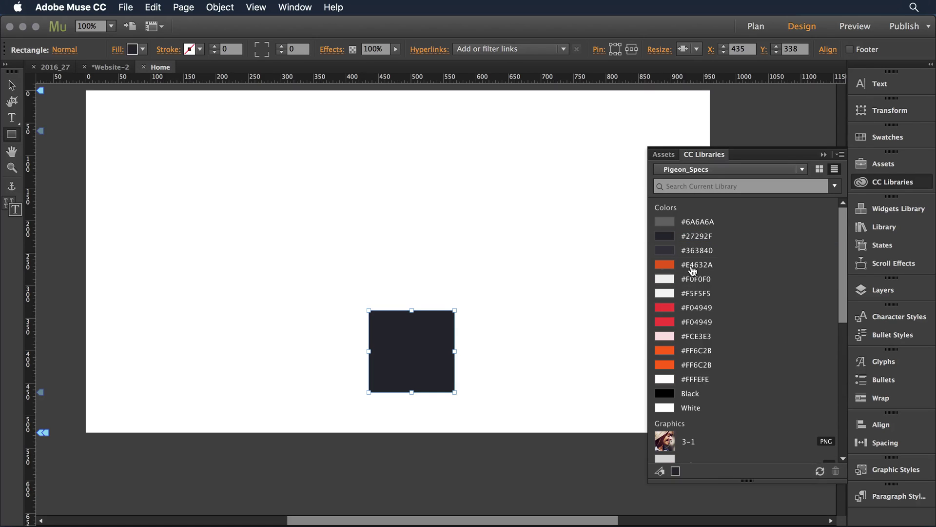
{"action": "left_click", "coordinate": [704, 278]}
{"action": "left_click", "coordinate": [836, 470]}
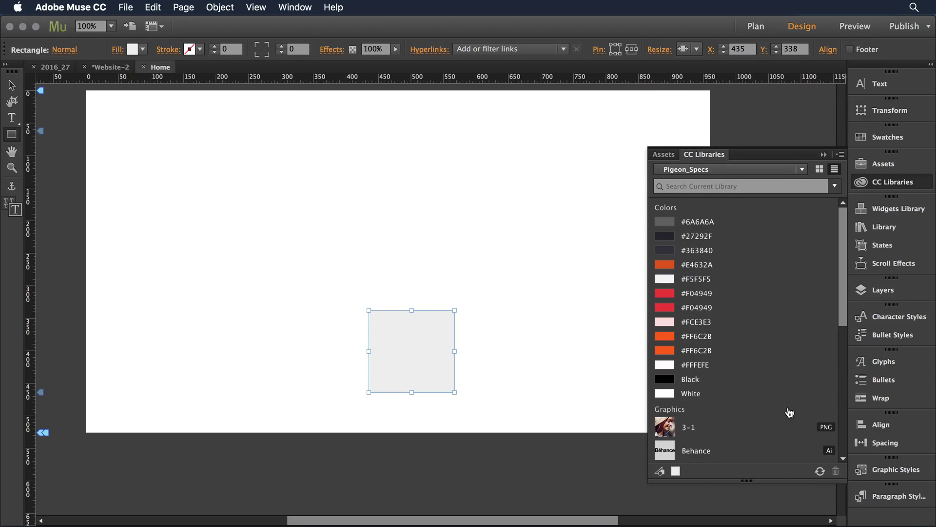
{"action": "left_click", "coordinate": [702, 307]}
{"action": "left_click", "coordinate": [836, 471]}
Fill the rectangle with orange #E4632A and drag it to the page's top-left at X 45, Y 35.
{"action": "scroll", "coordinate": [761, 351], "scroll_direction": "down", "scroll_amount": 3}
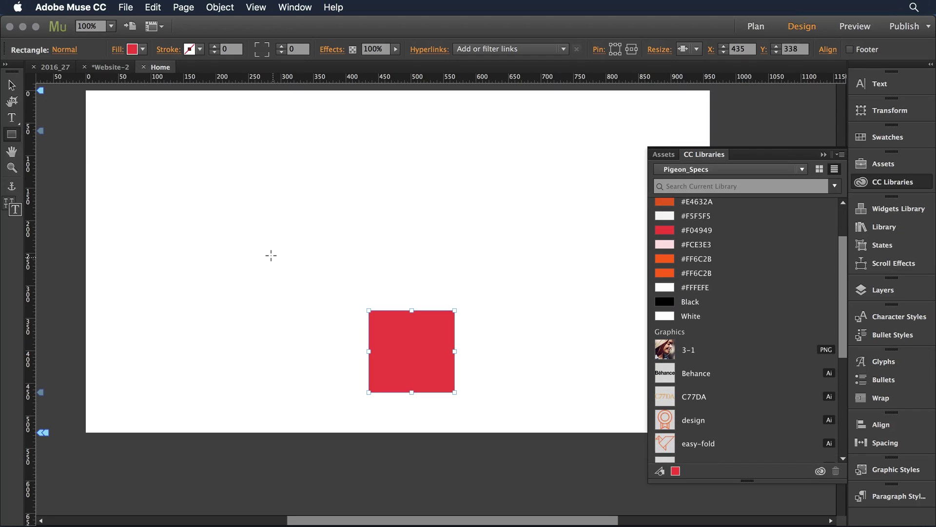
{"action": "scroll", "coordinate": [692, 239], "scroll_direction": "down", "scroll_amount": 1}
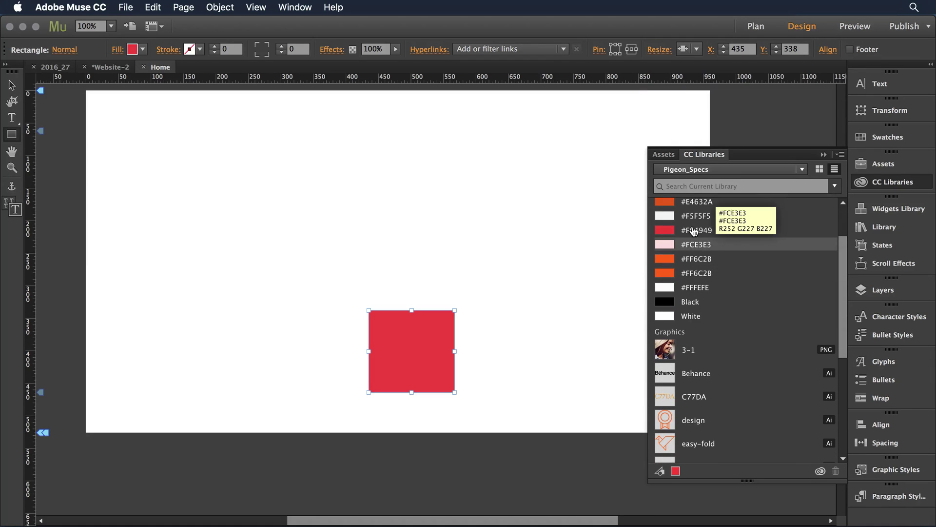
{"action": "left_click", "coordinate": [695, 202]}
{"action": "left_click", "coordinate": [12, 84]}
{"action": "left_click_drag", "start_coordinate": [384, 343], "coordinate": [130, 146]}
{"action": "scroll", "coordinate": [774, 333], "scroll_direction": "down", "scroll_amount": 3}
{"action": "scroll", "coordinate": [775, 332], "scroll_direction": "down", "scroll_amount": 2}
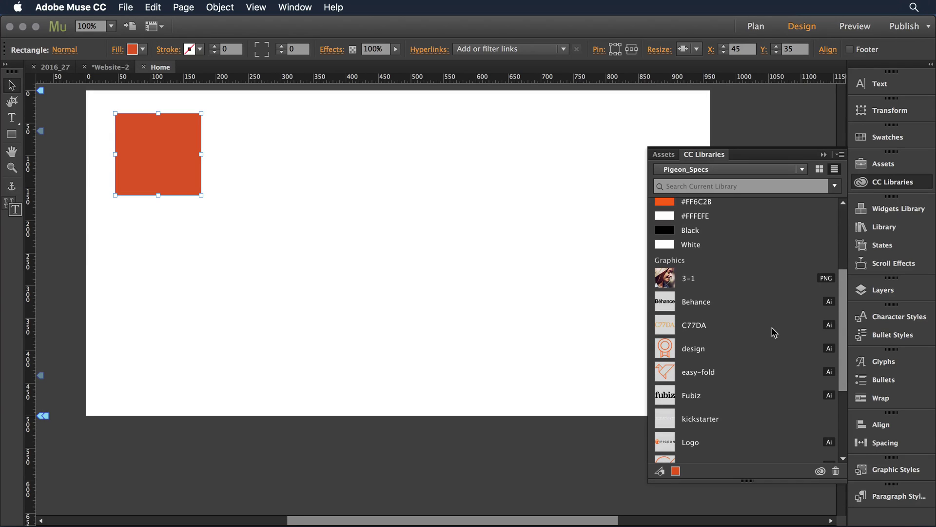
{"action": "scroll", "coordinate": [774, 332], "scroll_direction": "down", "scroll_amount": 3}
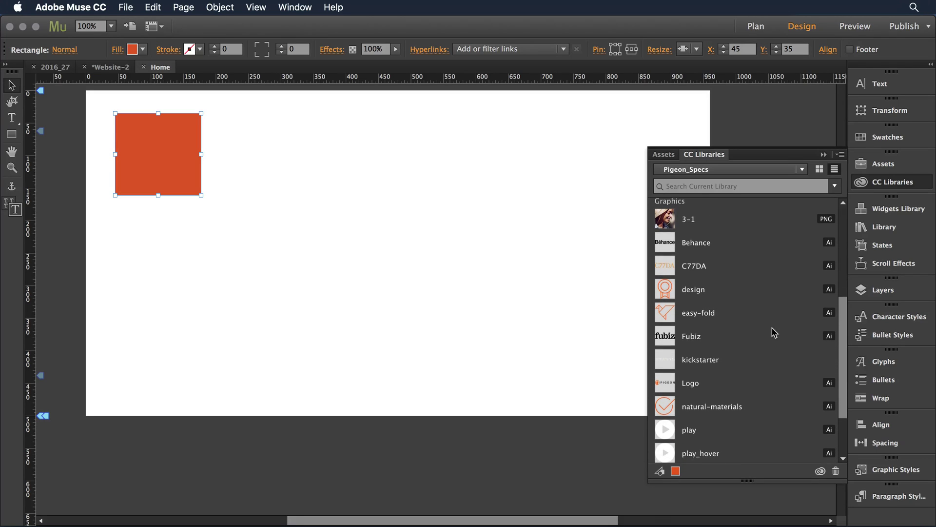
{"action": "scroll", "coordinate": [774, 332], "scroll_direction": "up", "scroll_amount": 4}
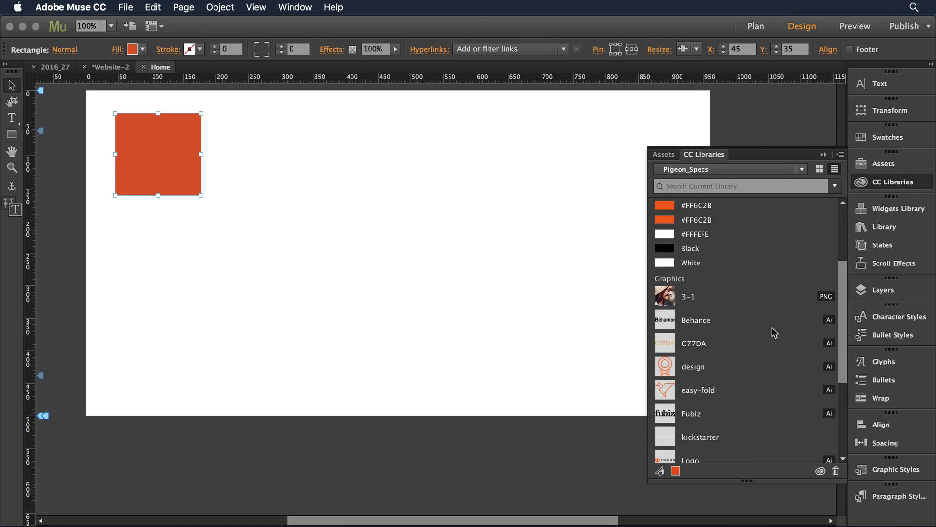
Drag the 3-1 library graphic onto the page beside the rectangle, at X 211, Y 35.
{"action": "left_click_drag", "start_coordinate": [671, 300], "coordinate": [340, 184]}
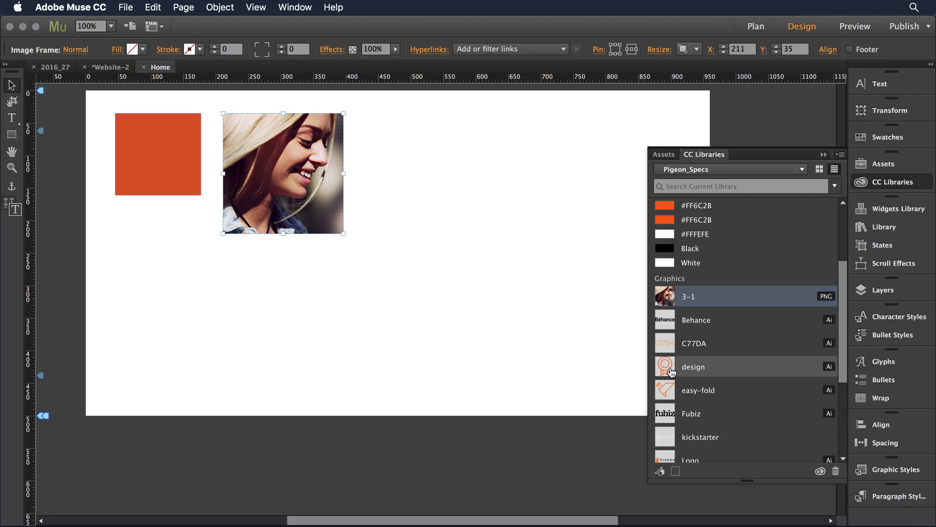
Place the design badge as a linked graphic at X 437, then choose Edit to open it in Illustrator.
{"action": "right_click", "coordinate": [701, 367]}
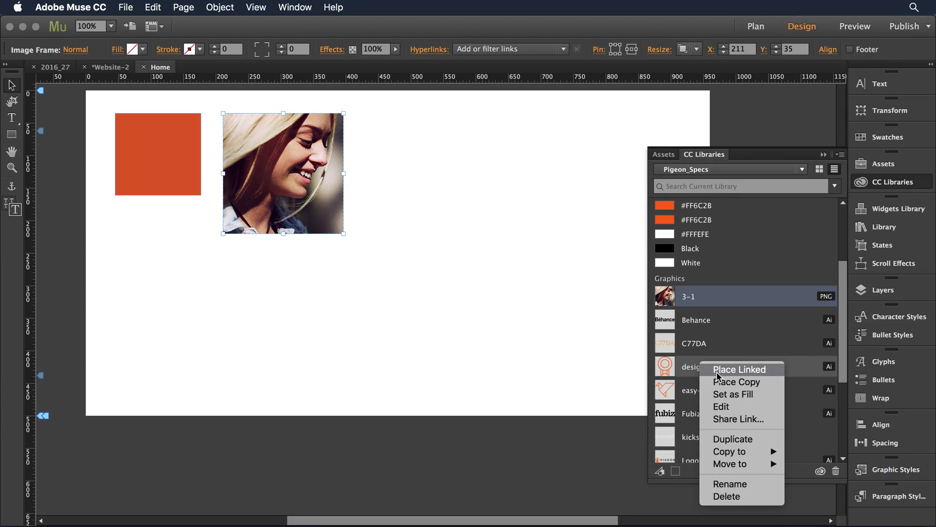
{"action": "left_click", "coordinate": [717, 373]}
{"action": "left_click_drag", "start_coordinate": [370, 113], "coordinate": [489, 215]}
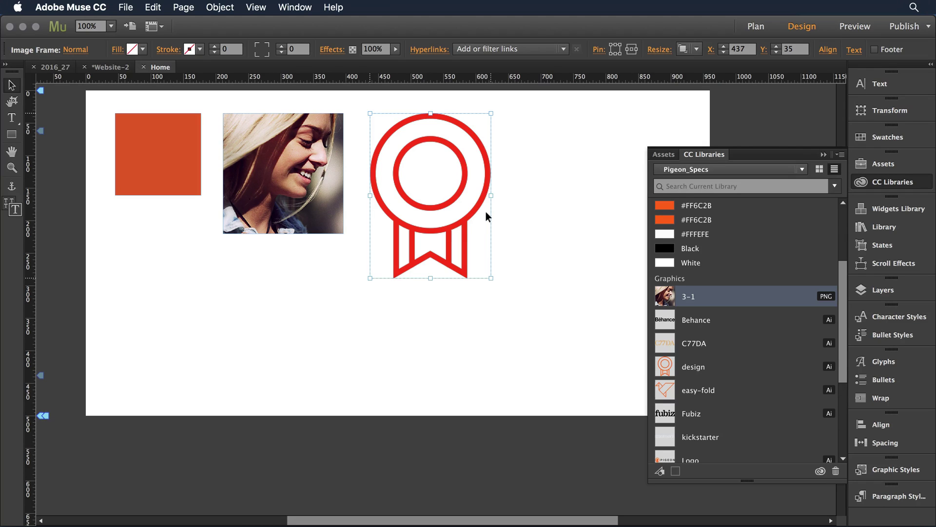
{"action": "right_click", "coordinate": [687, 365]}
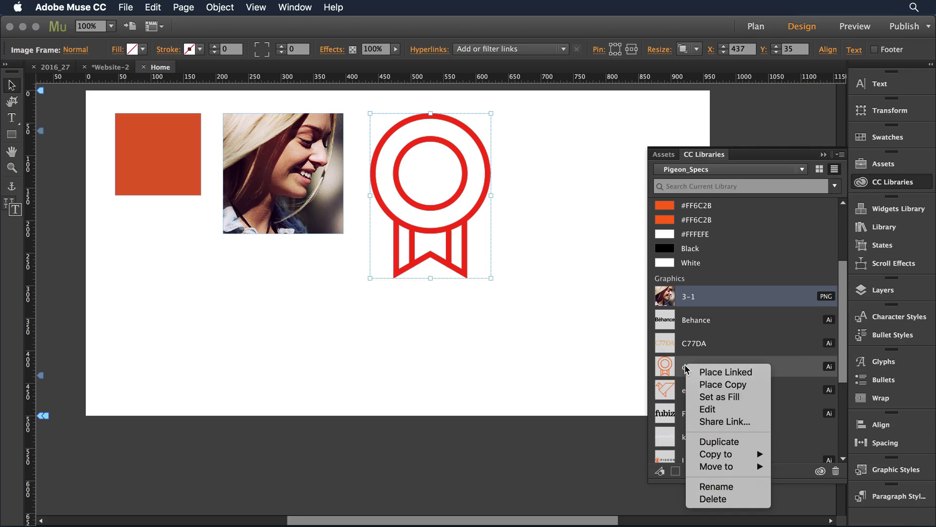
{"action": "left_click", "coordinate": [735, 409]}
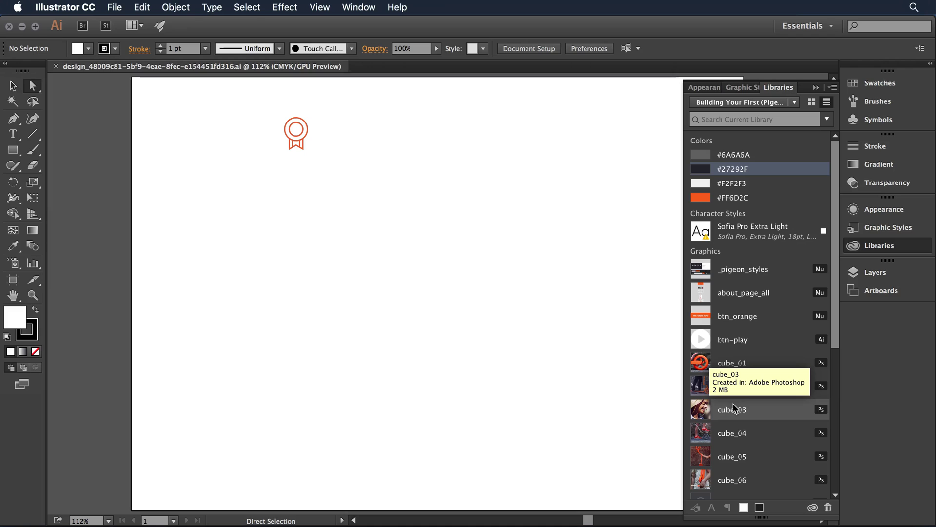
Zoom in on the badge and fill its inner circle with grey #6A6A6A.
{"action": "left_click", "coordinate": [27, 297]}
{"action": "left_click_drag", "start_coordinate": [255, 101], "coordinate": [512, 295]}
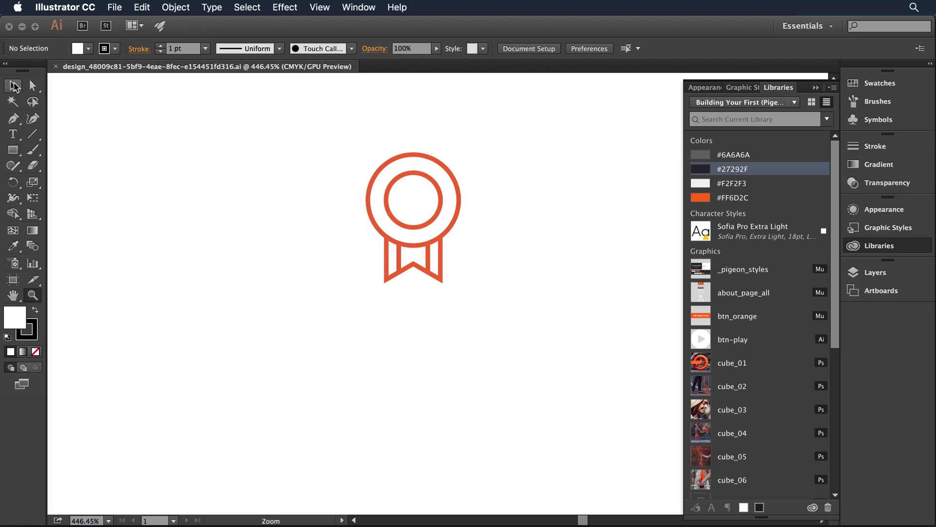
{"action": "left_click", "coordinate": [15, 86]}
{"action": "left_click", "coordinate": [422, 174]}
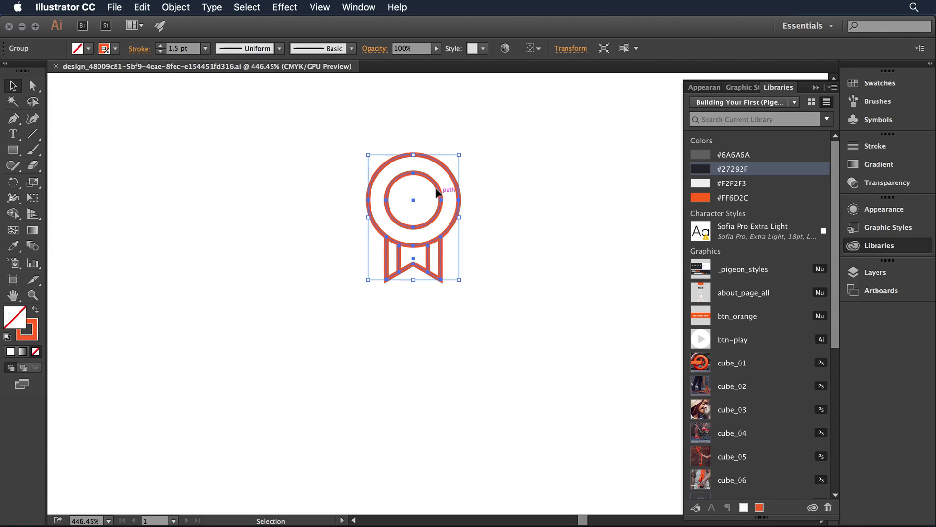
{"action": "key", "text": "a"}
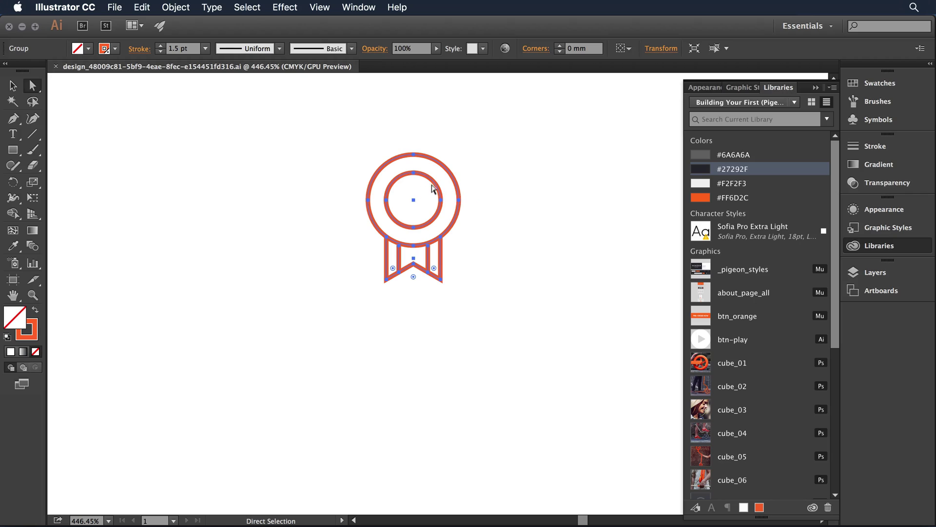
{"action": "left_click", "coordinate": [489, 176]}
{"action": "left_click", "coordinate": [429, 178]}
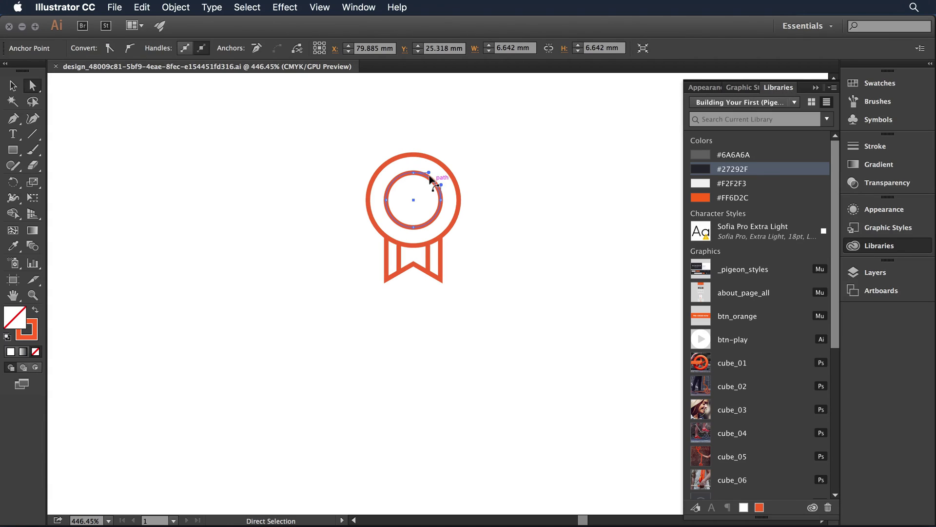
{"action": "left_click", "coordinate": [717, 155]}
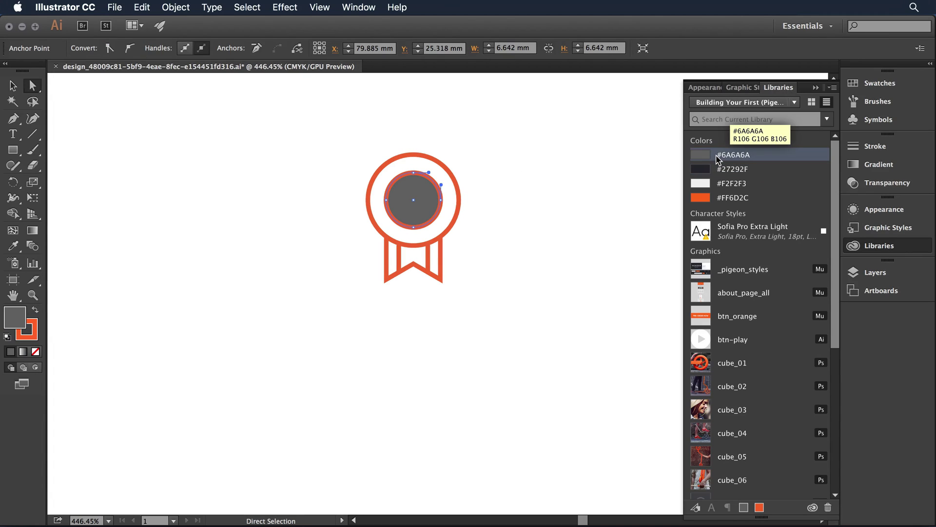
Save the edited badge graphic and return to Muse.
{"action": "left_click", "coordinate": [108, 6]}
{"action": "left_click", "coordinate": [150, 106]}
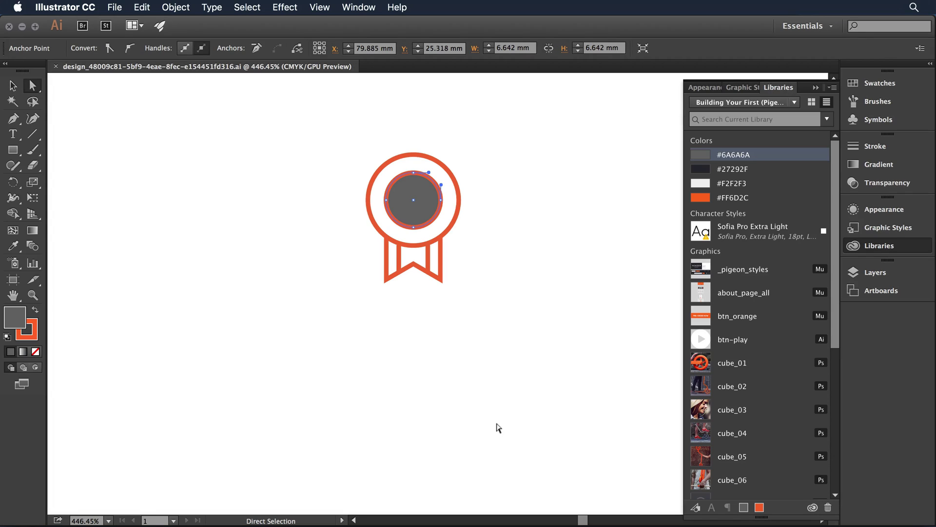
{"action": "key", "text": "super+Tab"}
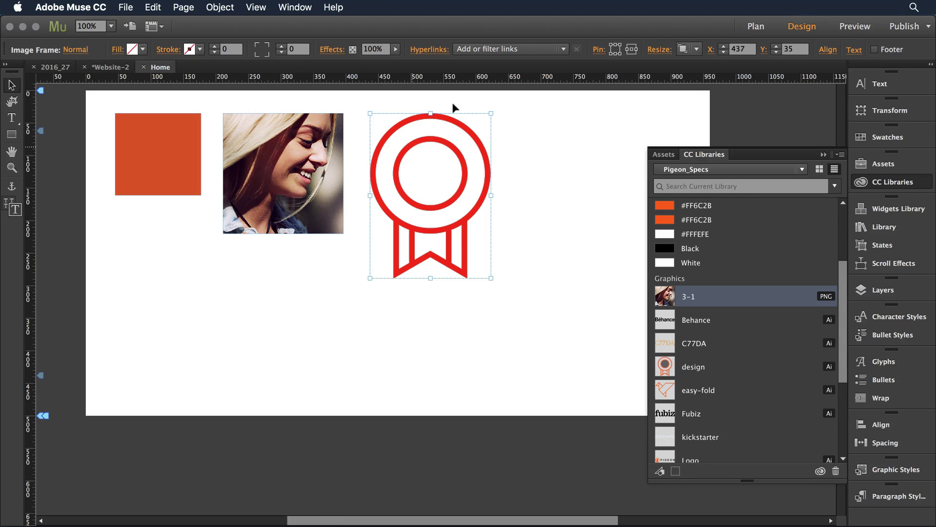
Show the Assets tab listing 3-1.png and design.ai, with design.ai flagged as changed.
{"action": "left_click", "coordinate": [671, 155]}
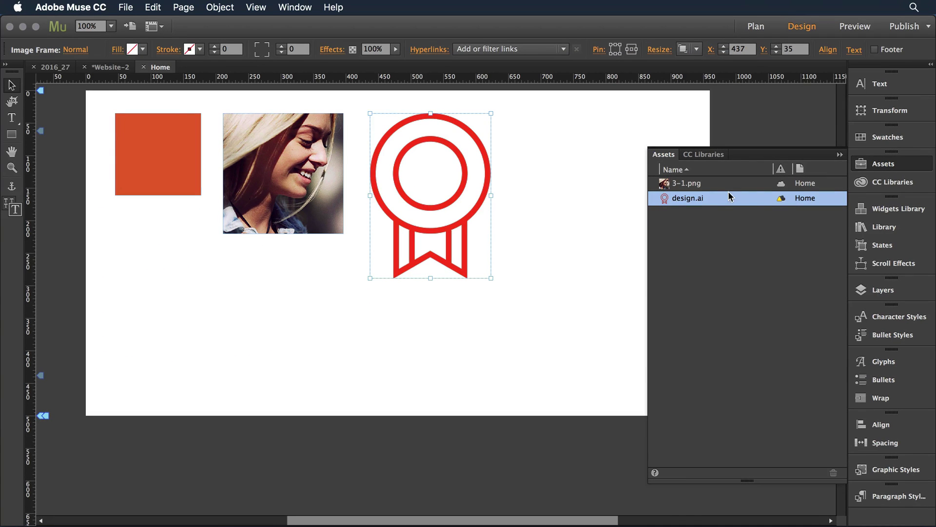
Update the design.ai asset so the badge shows the edited grey-filled inner circle.
{"action": "right_click", "coordinate": [725, 200]}
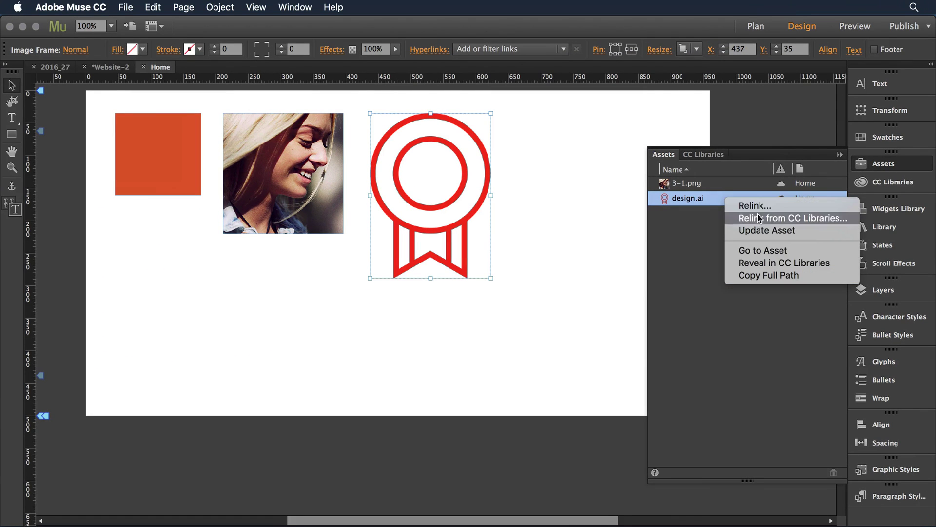
{"action": "left_click", "coordinate": [767, 230]}
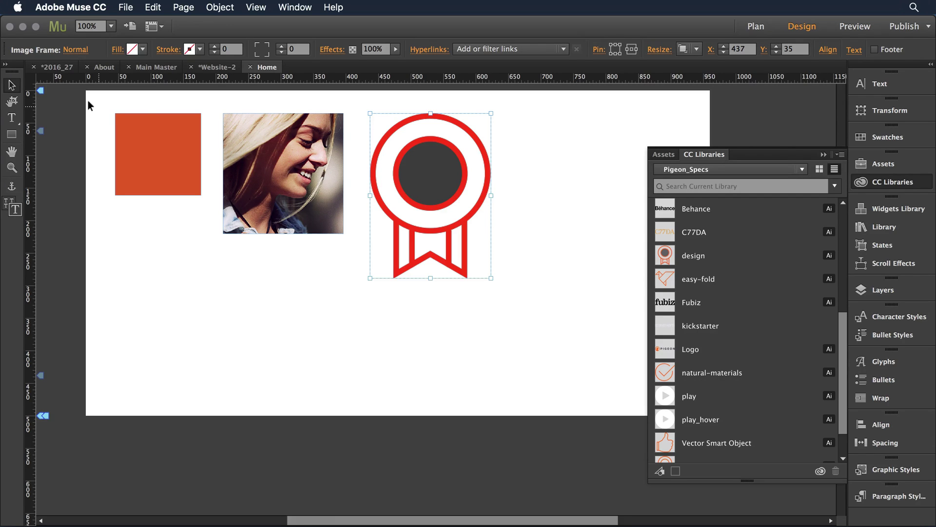
Open the 2016_27 Main Master page and select the footer email form's input field.
{"action": "left_click", "coordinate": [52, 68]}
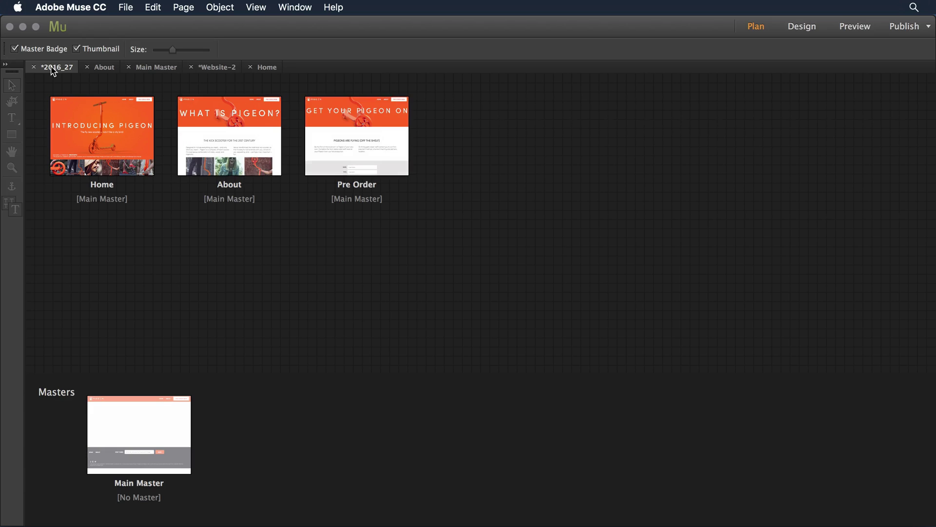
{"action": "double_click", "coordinate": [113, 419]}
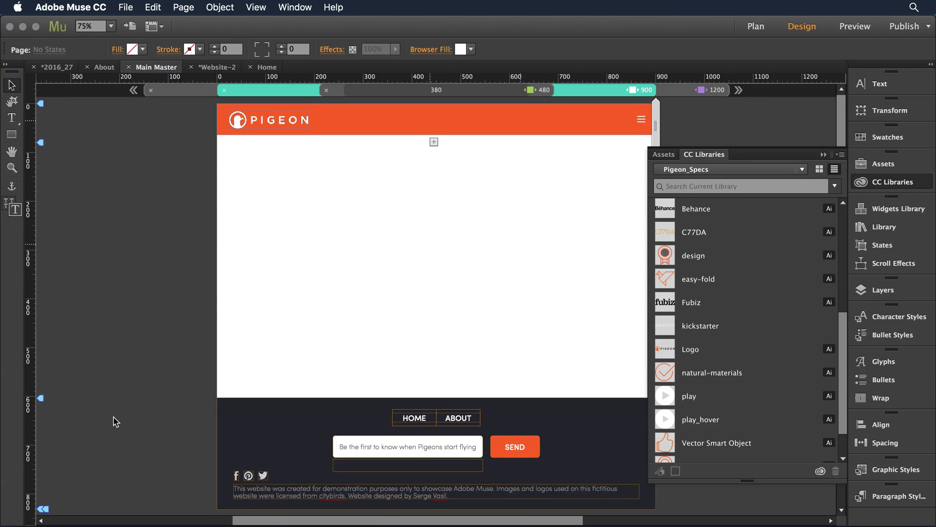
{"action": "left_click", "coordinate": [398, 442]}
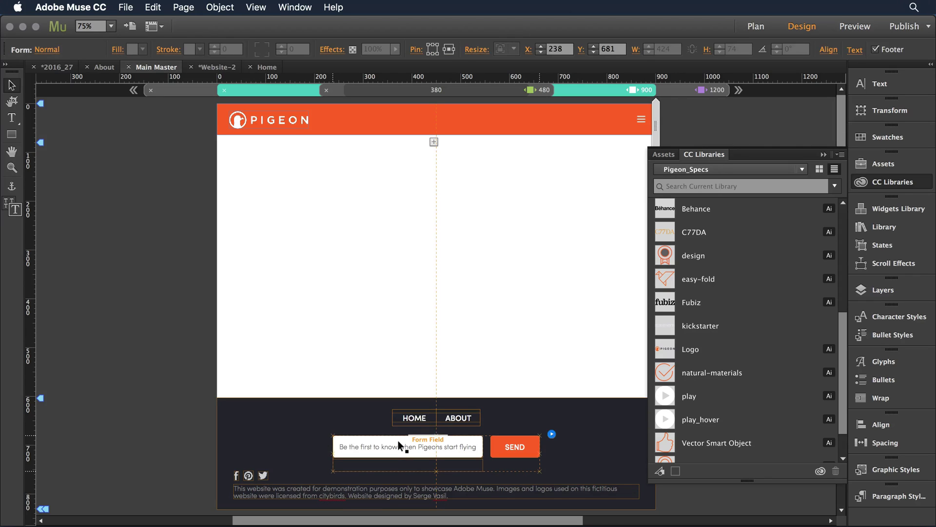
{"action": "left_click", "coordinate": [446, 438]}
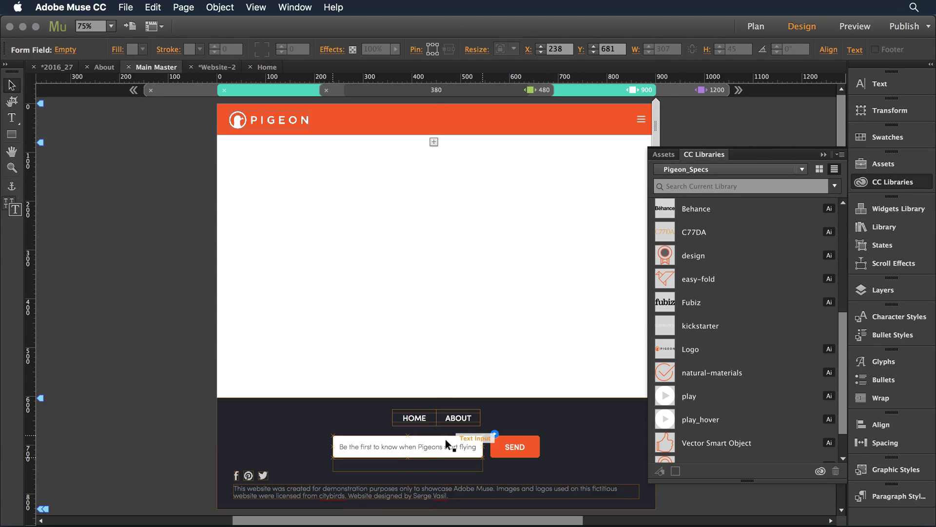
Inspect the header's HOME/ABOUT menu widget by expanding and collapsing its panel.
{"action": "left_click", "coordinate": [499, 176]}
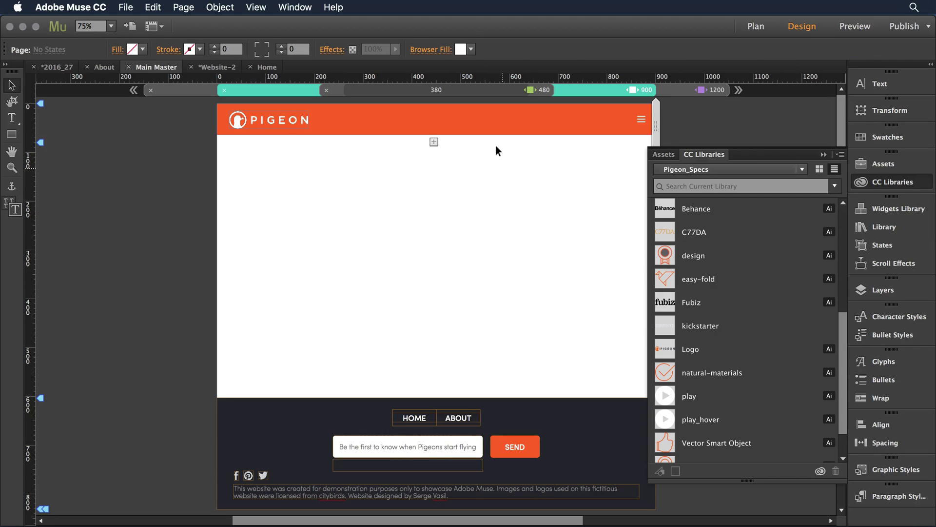
{"action": "left_click", "coordinate": [493, 125]}
{"action": "left_click", "coordinate": [494, 125]}
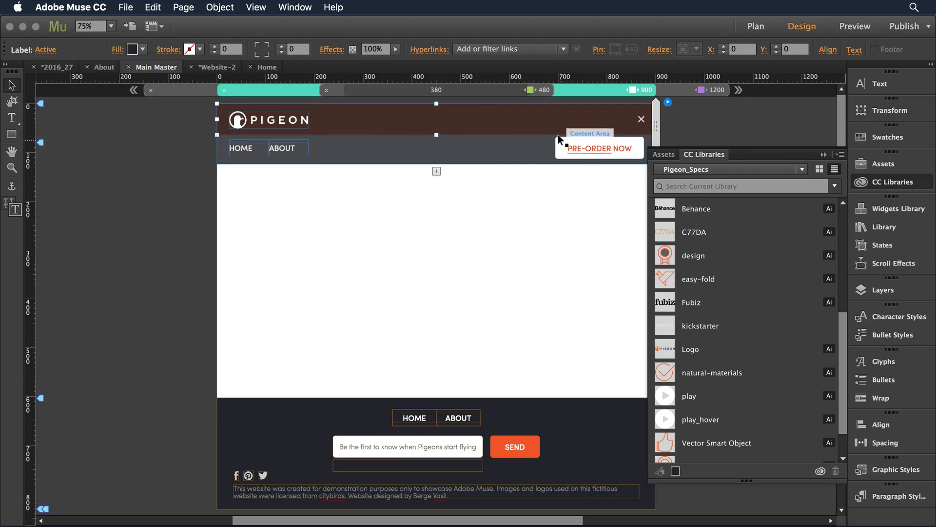
{"action": "left_click", "coordinate": [474, 121]}
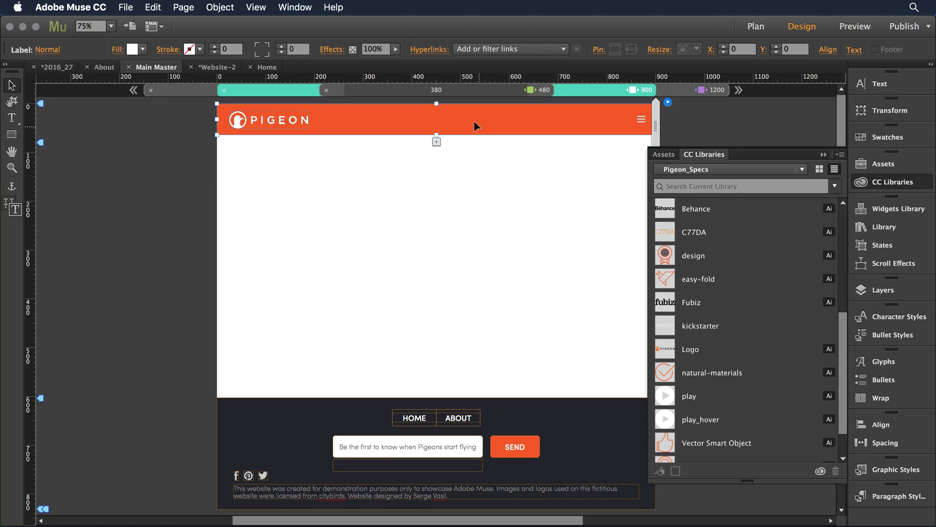
Add the footer email form to Pigeon_Specs and rename the new item form_footer.
{"action": "left_click", "coordinate": [466, 175]}
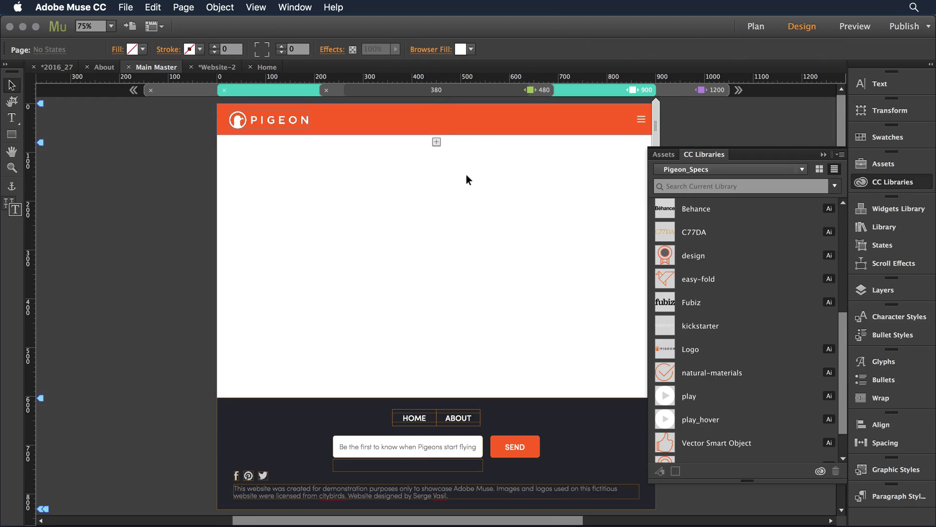
{"action": "left_click", "coordinate": [412, 442]}
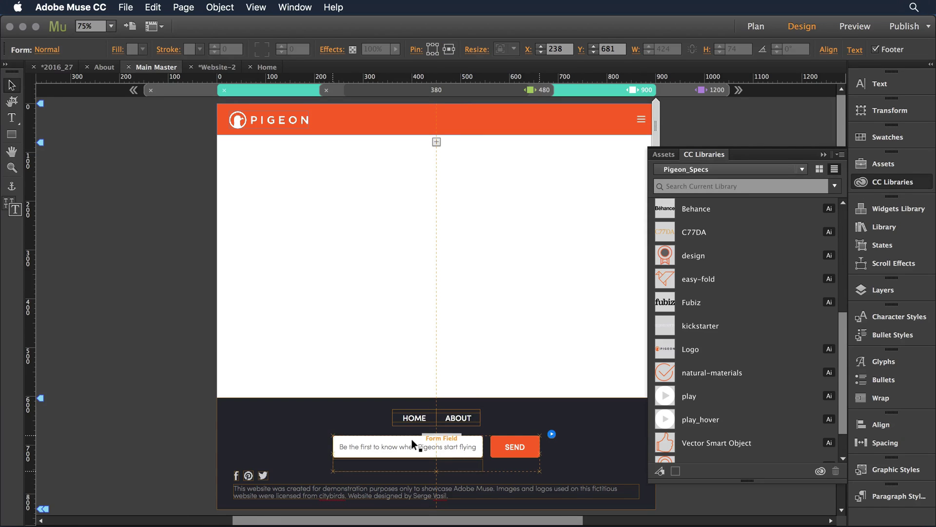
{"action": "left_click_drag", "start_coordinate": [467, 430], "coordinate": [718, 363]}
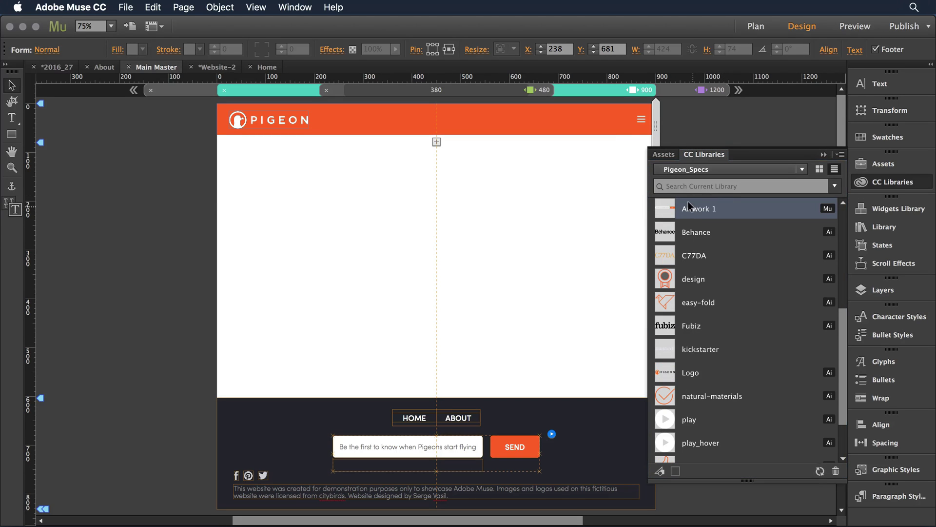
{"action": "double_click", "coordinate": [693, 208]}
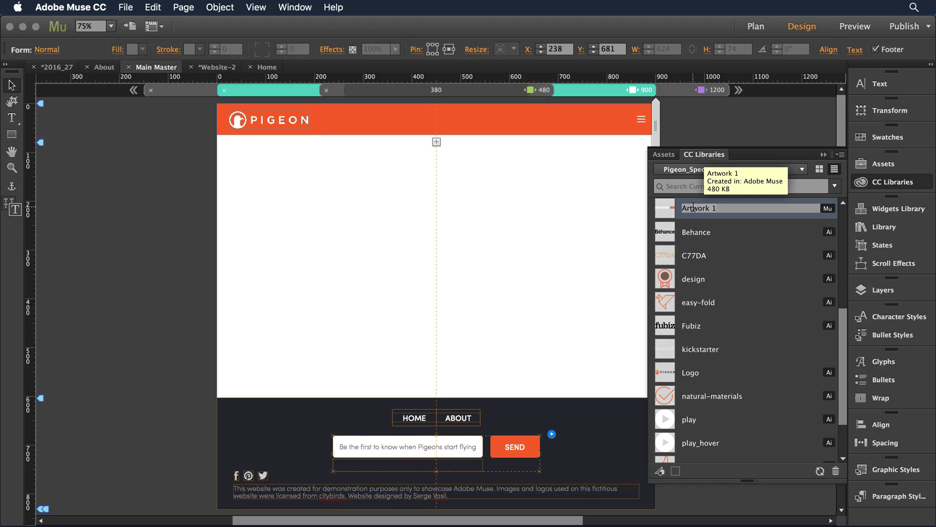
{"action": "type", "text": "form_footer"}
{"action": "key", "text": "Return"}
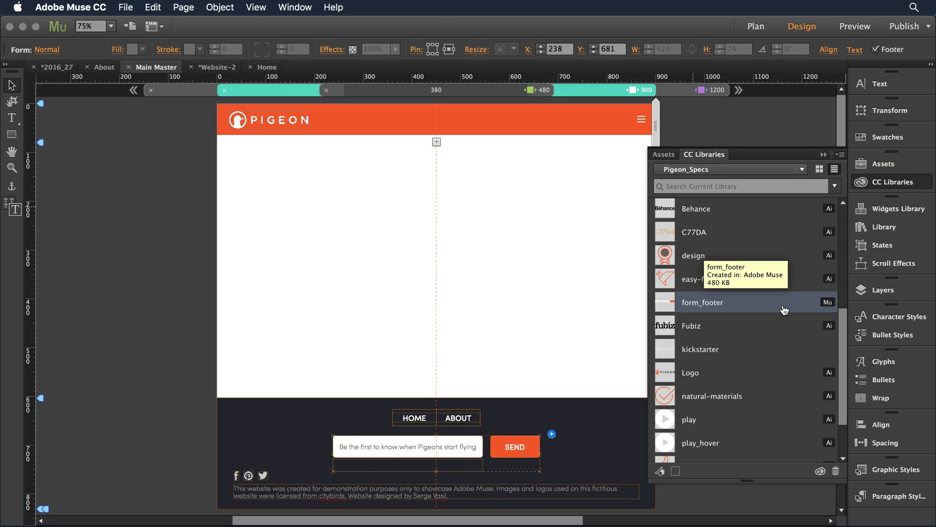
{"action": "key", "text": "super+shift+a"}
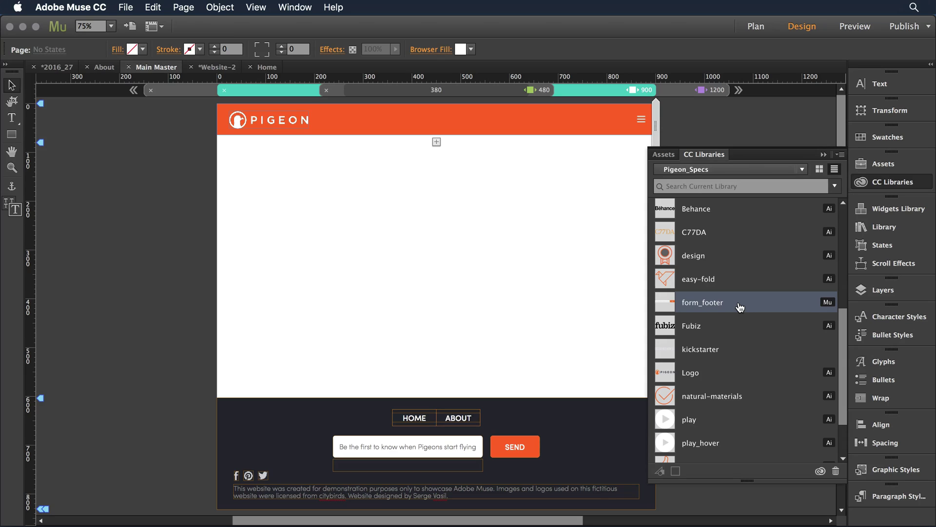
Open the Pigeon_Specs library's panel options menu.
{"action": "left_click", "coordinate": [840, 155]}
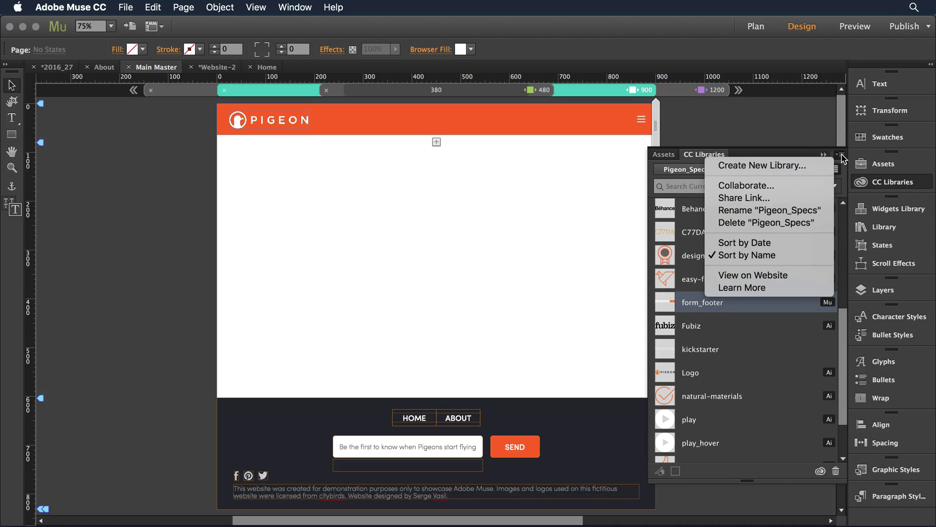